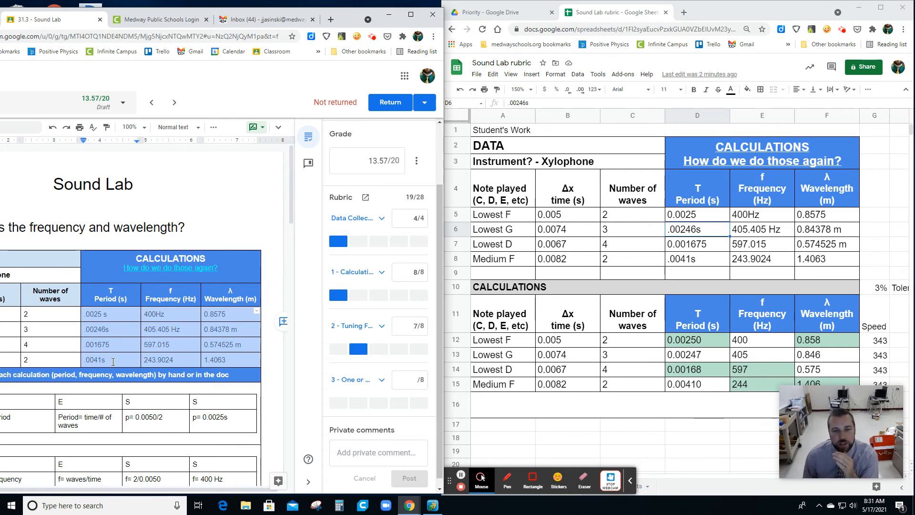
- Compare the student's submitted sound lab table with the copied data in A5:F8, and enlarge the spreadsheet window
left_click_drag(226, 491, 191, 491)
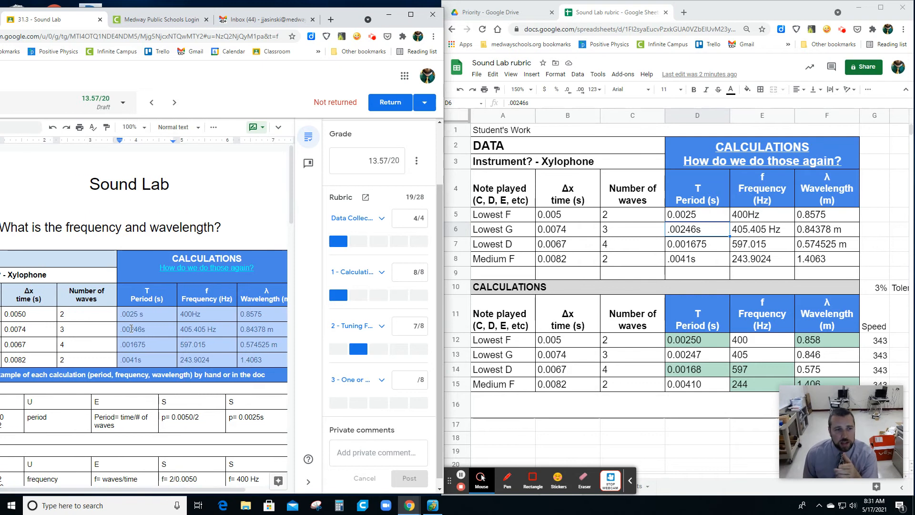
left_click_drag(36, 300, 253, 357)
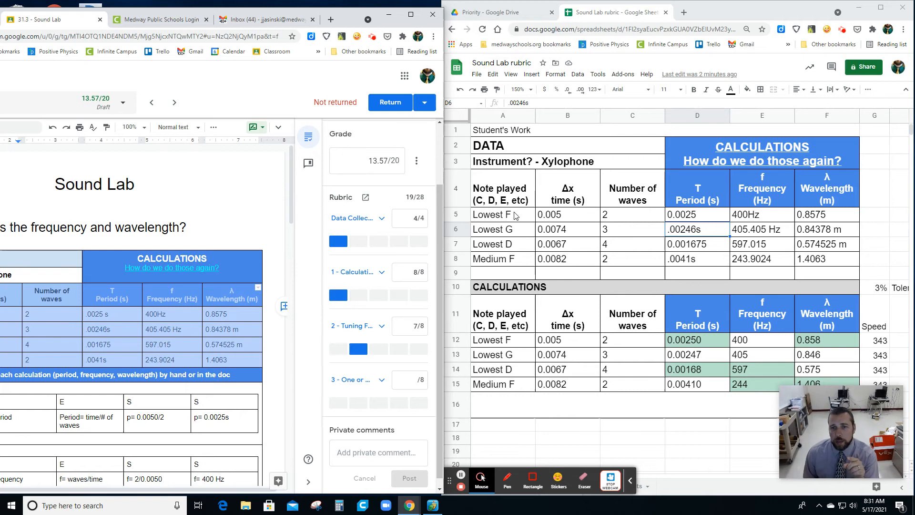
left_click_drag(496, 215, 830, 259)
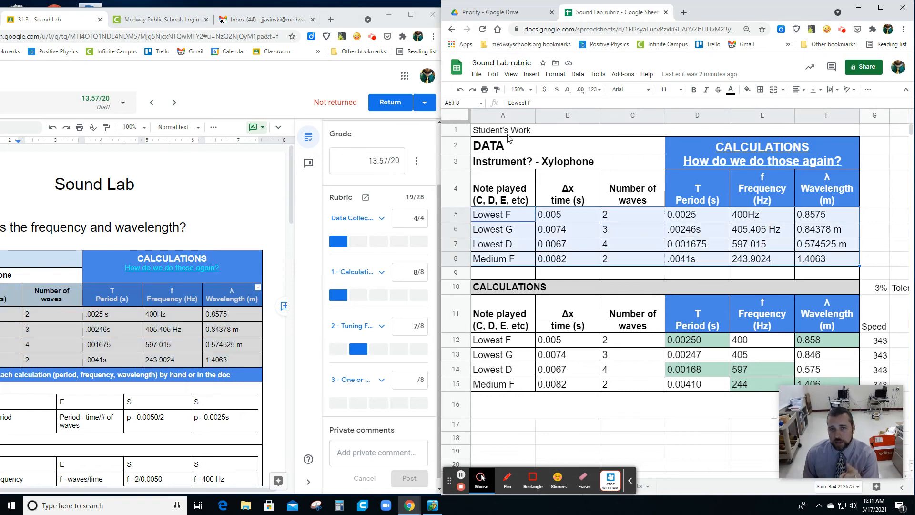
left_click(519, 275)
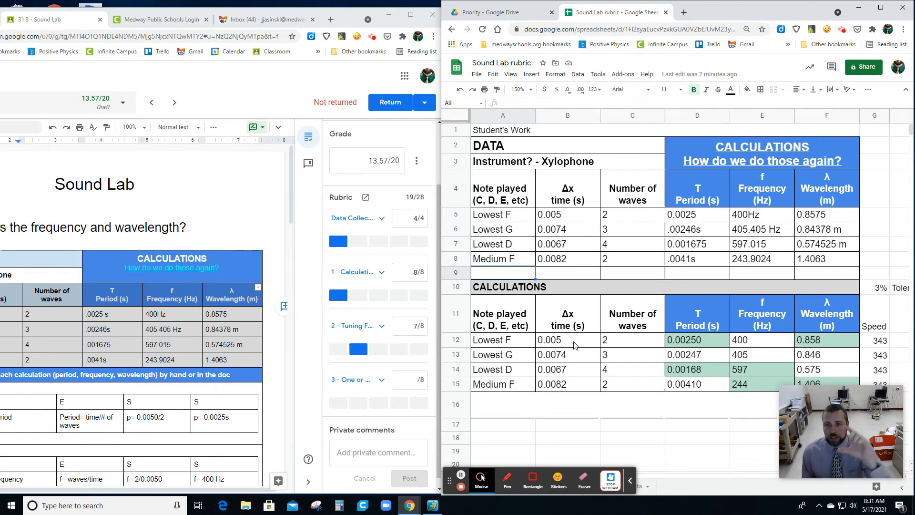
left_click(880, 7)
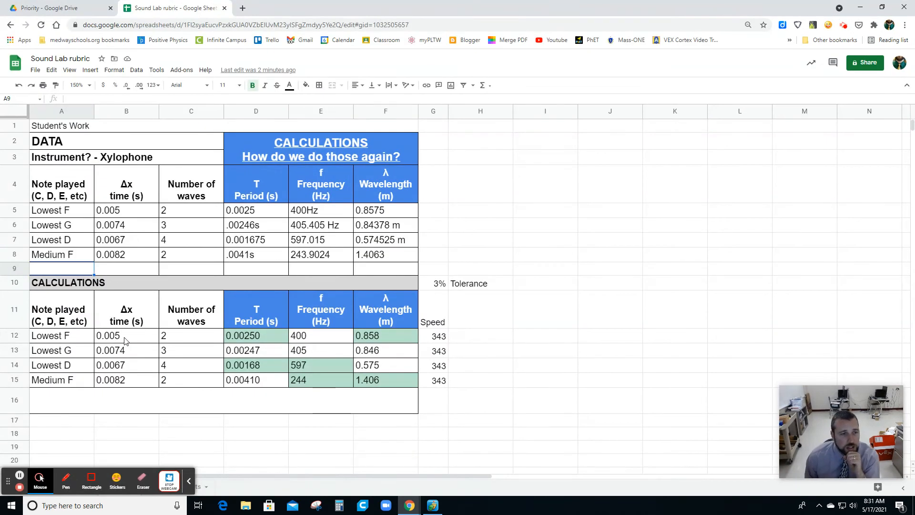
- Inspect the reference formulas in B12:C15 that pull in the student's times and wave counts
left_click(125, 340)
type("=B5")
key("Return")
key("Return")
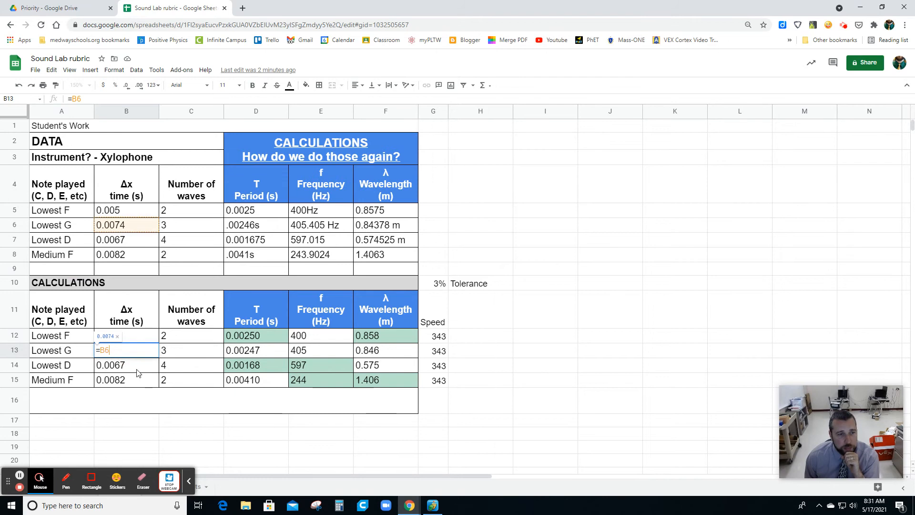
key("Return")
key("Return")
left_click(140, 382)
double_click(140, 382)
double_click(176, 384)
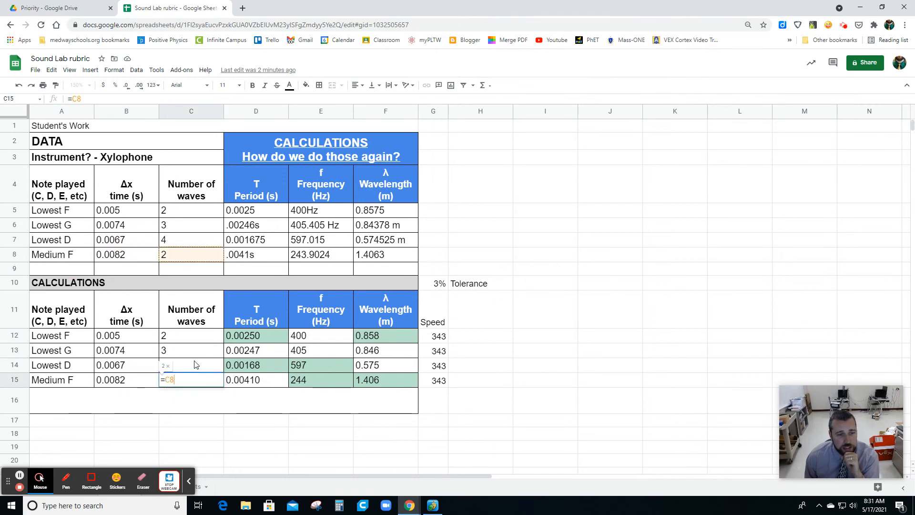
double_click(196, 362)
- Inspect the period formula in D12 and the frequency formula in E12 of the calculations table
left_click(276, 338)
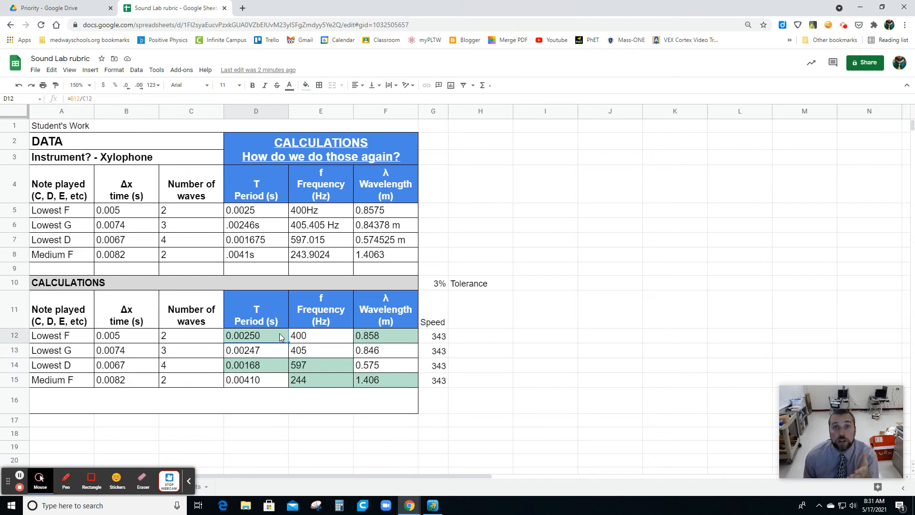
double_click(281, 337)
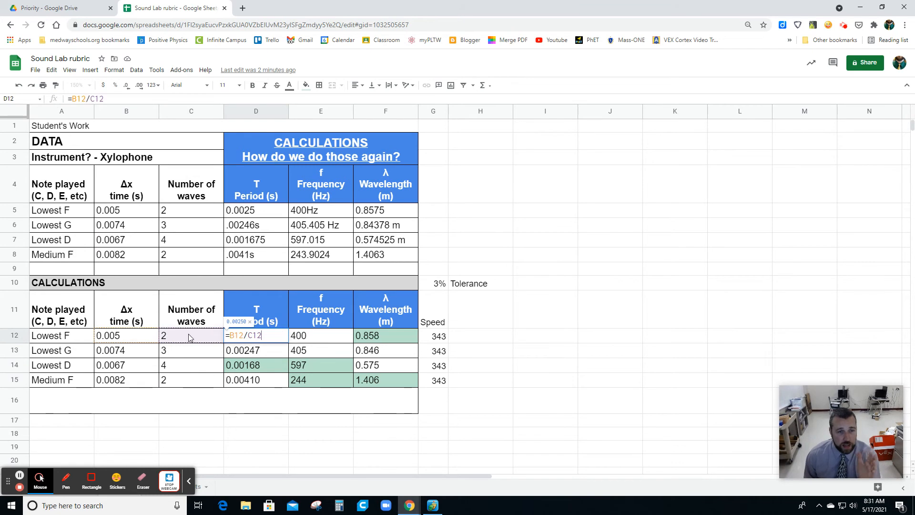
double_click(318, 336)
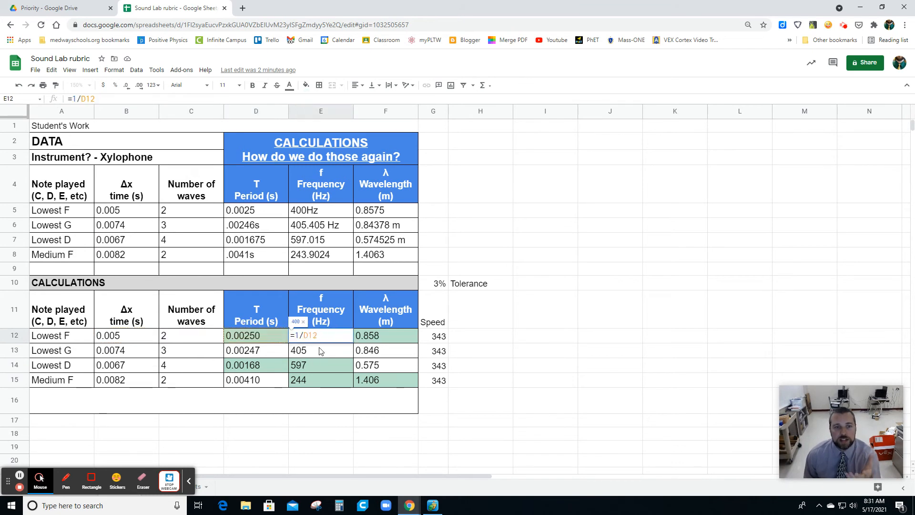
- Start a conditional formatting rule for A16:F16, choose the Is between condition, and close the rule without entering limits
left_click(328, 409)
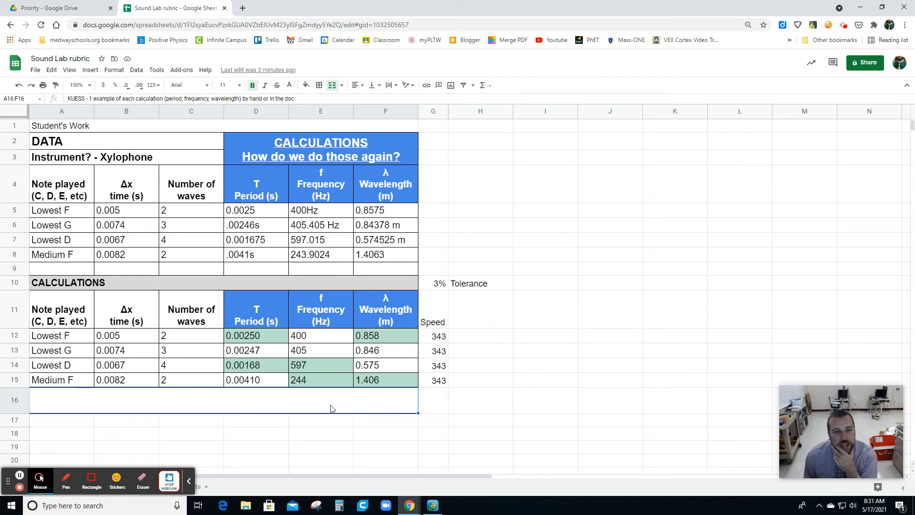
left_click(114, 70)
left_click(150, 273)
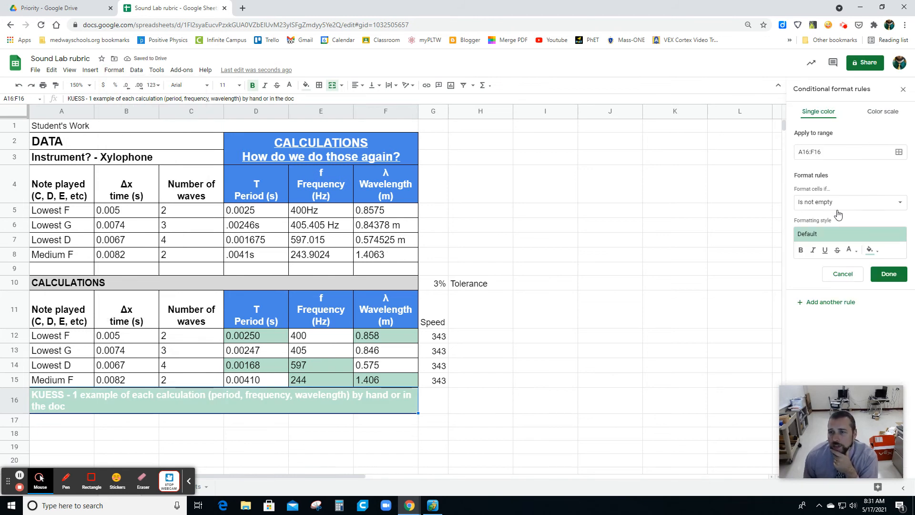
left_click(826, 207)
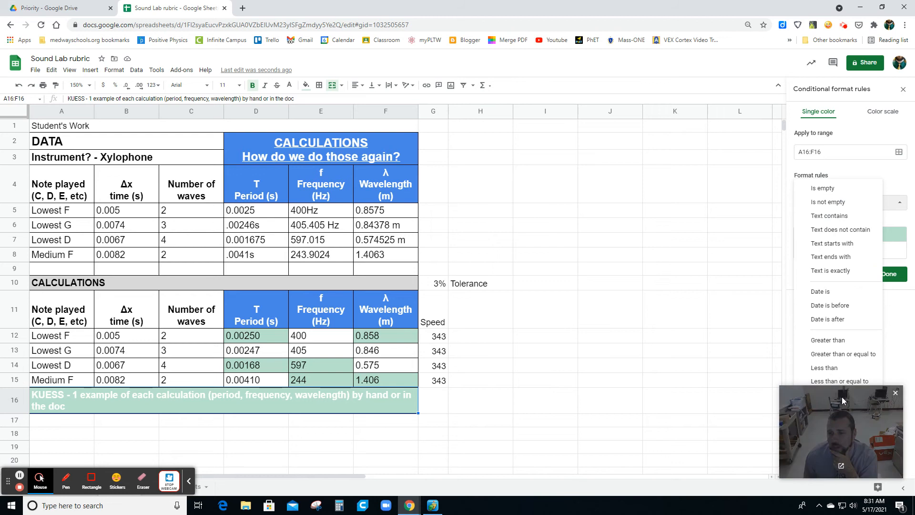
left_click_drag(838, 415, 691, 428)
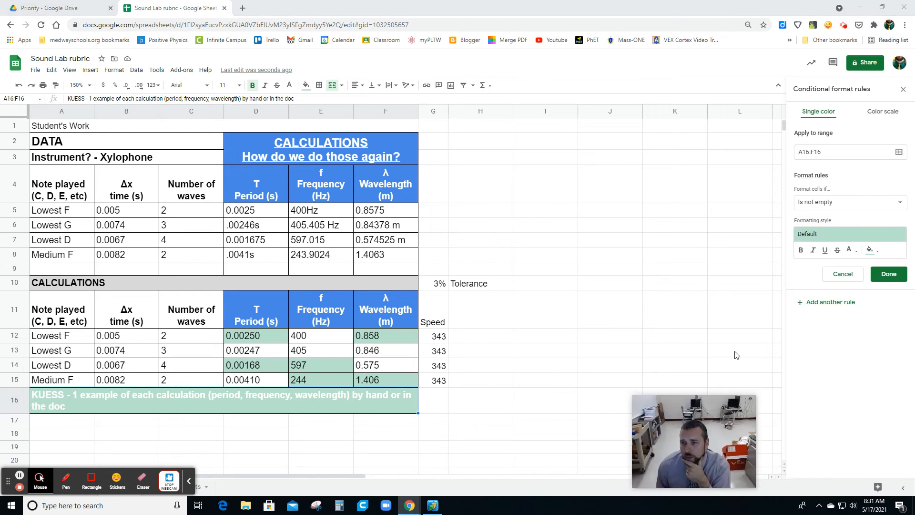
left_click(835, 209)
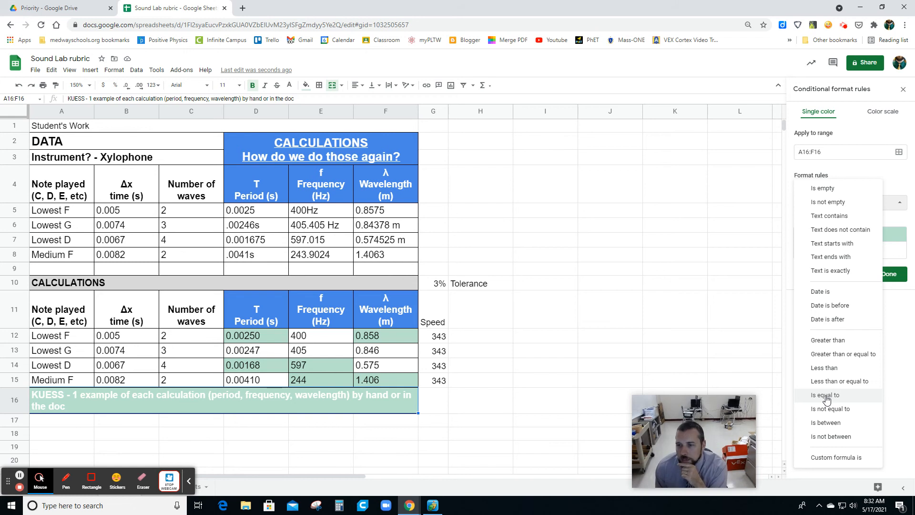
left_click(824, 423)
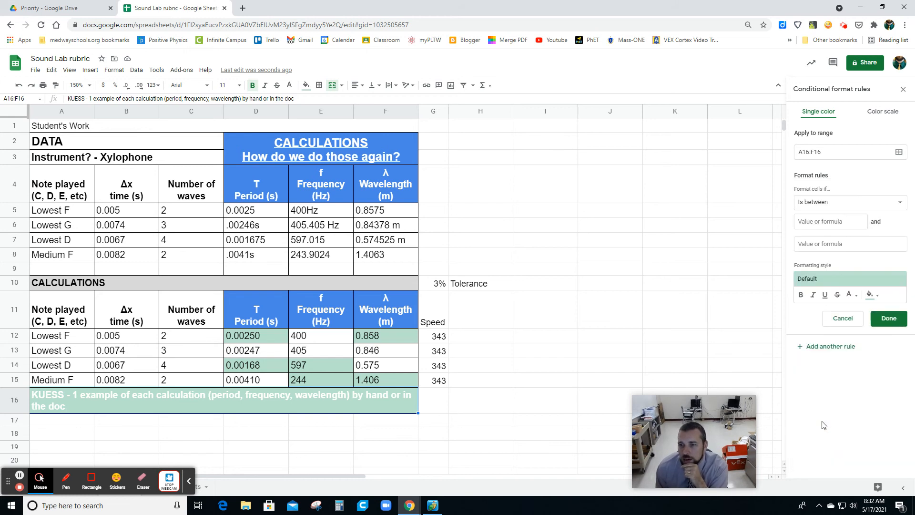
left_click(818, 221)
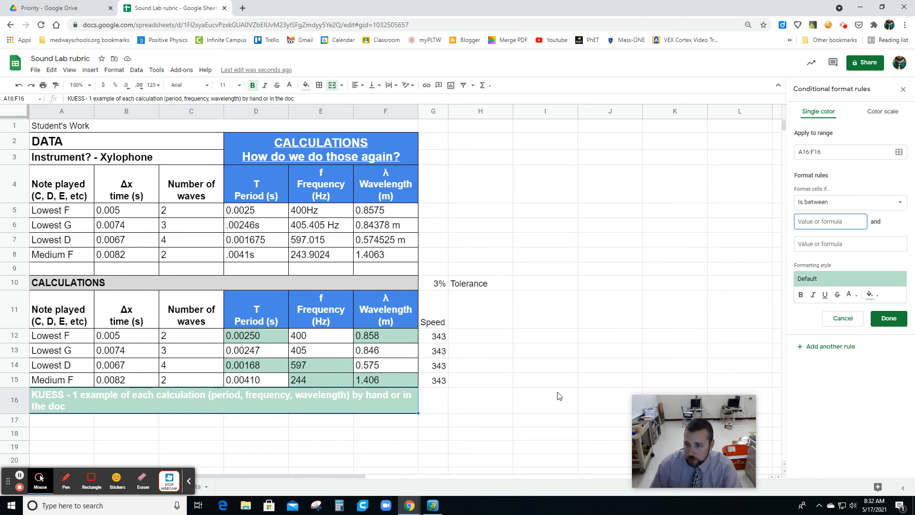
left_click(304, 355)
left_click(903, 89)
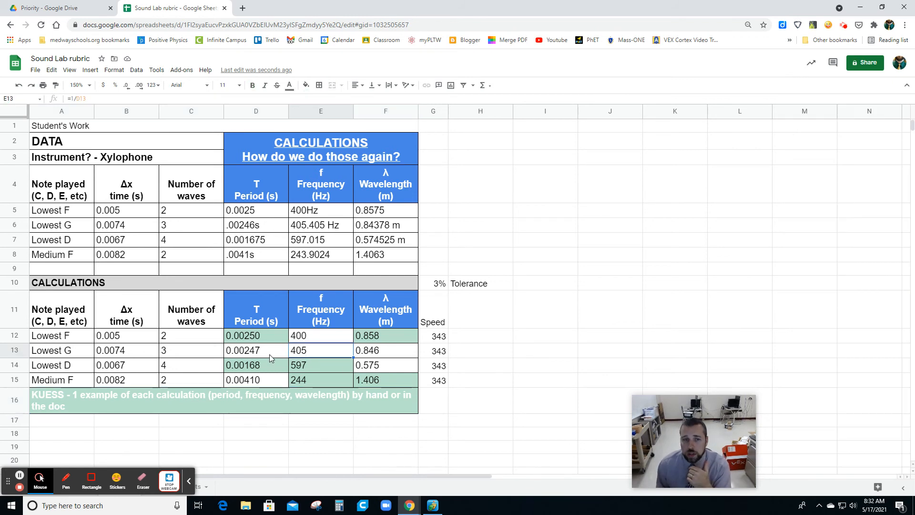
- Open the green and red conditional formatting rules for D12:F15 in turn and review their tolerance limit formulas
left_click(247, 335)
double_click(247, 334)
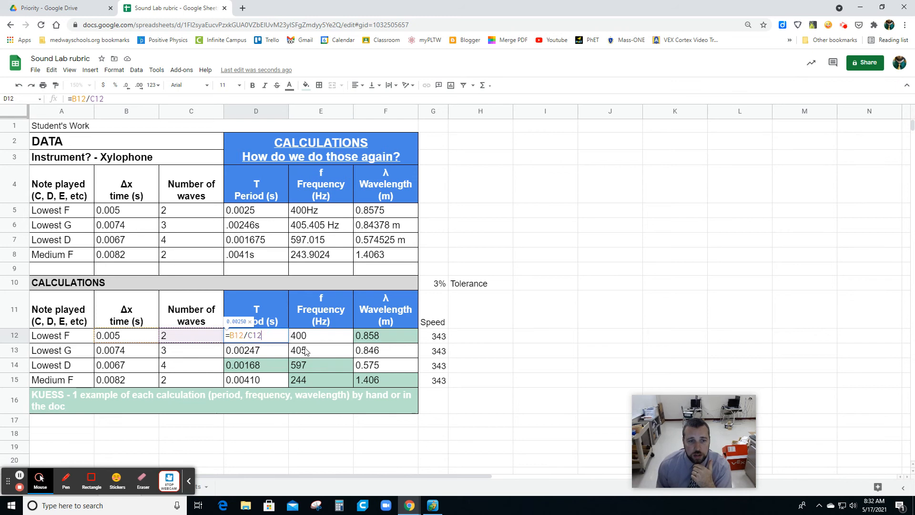
left_click(276, 354)
left_click(114, 69)
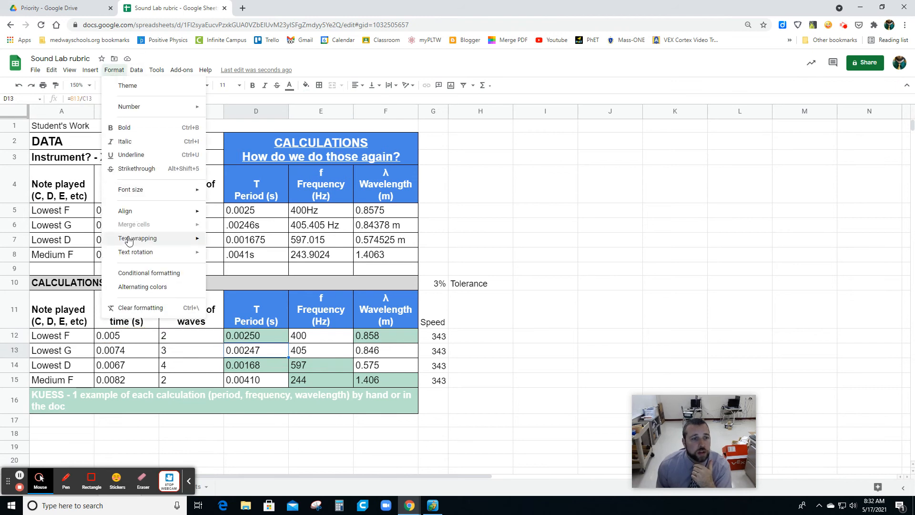
left_click(136, 275)
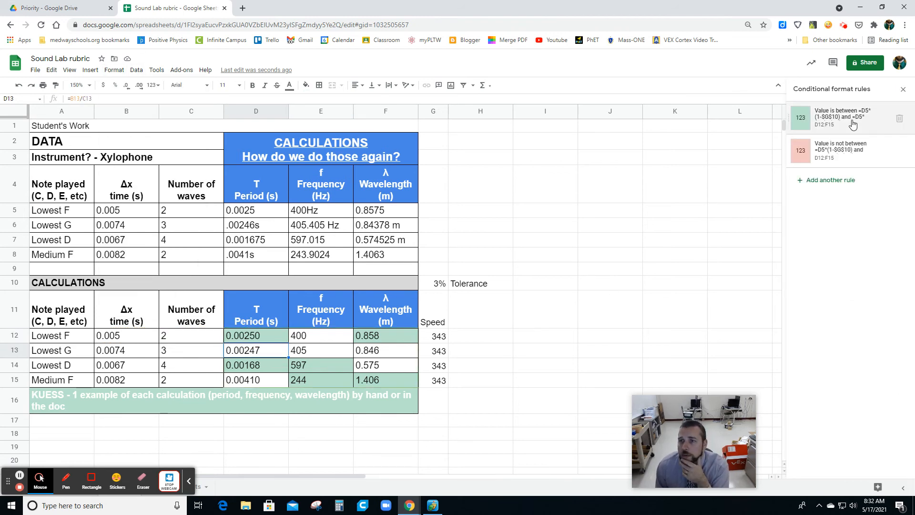
left_click(854, 123)
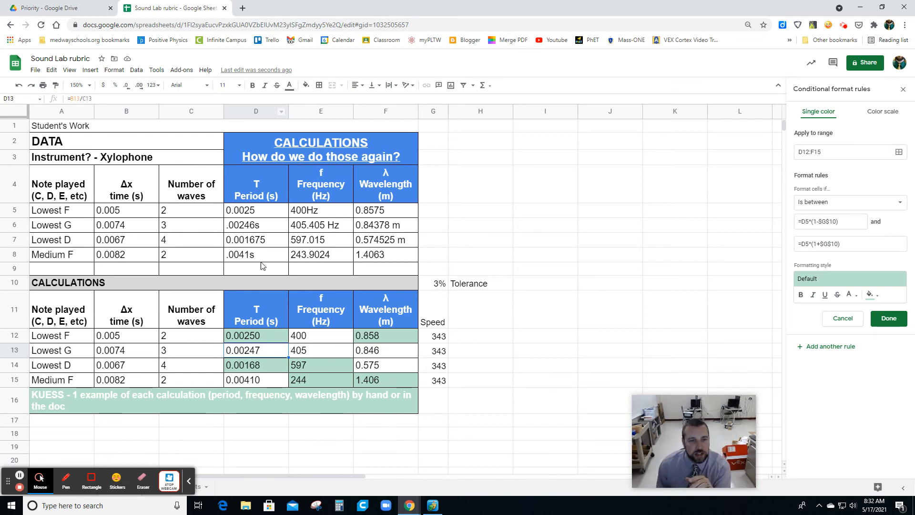
left_click(242, 213)
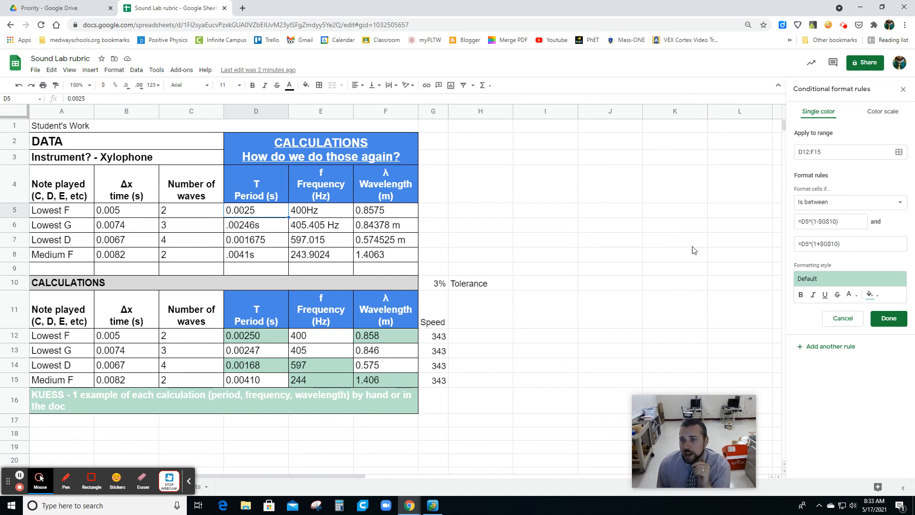
left_click_drag(812, 223, 813, 244)
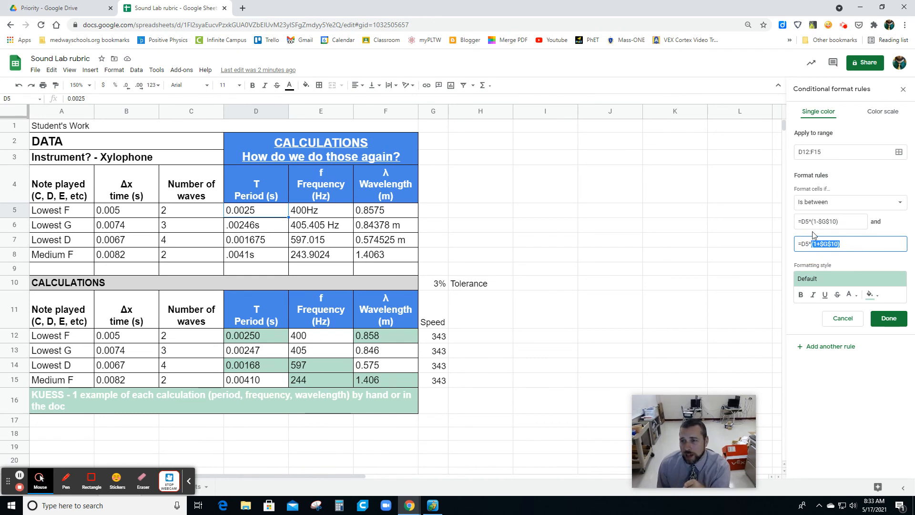
left_click(820, 222)
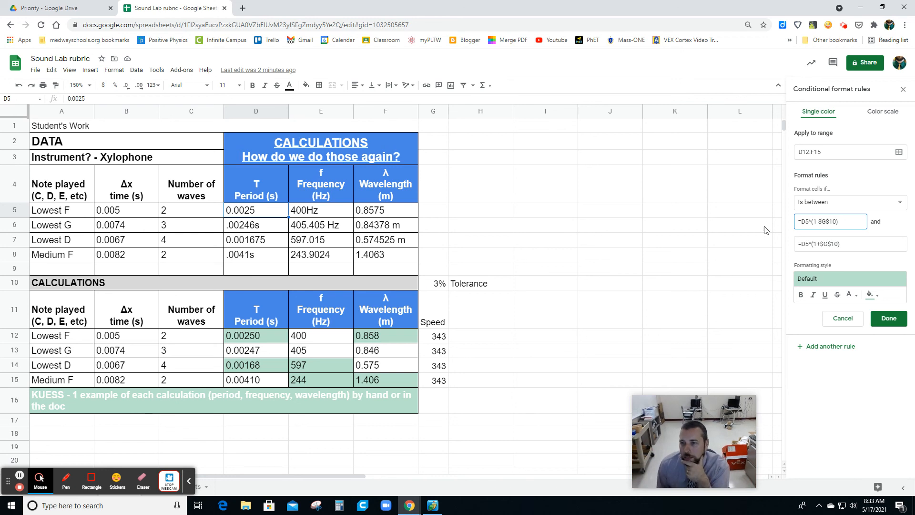
left_click(888, 317)
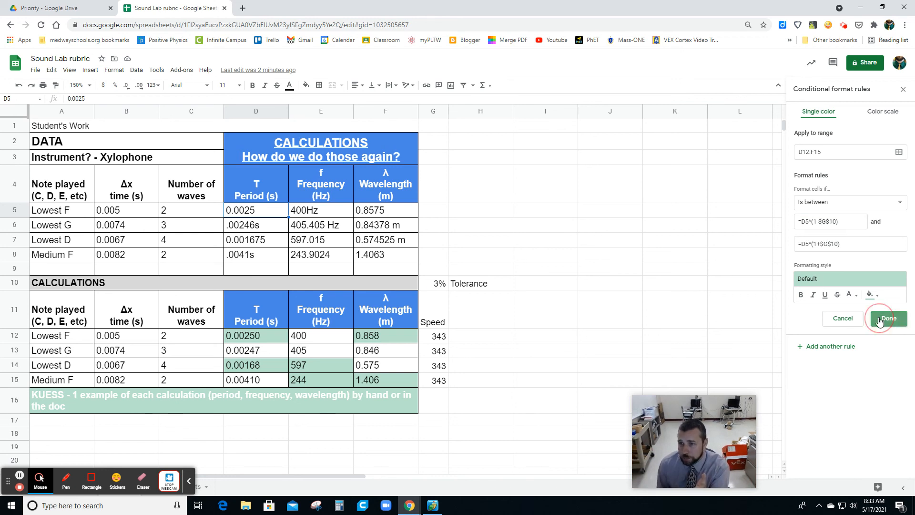
left_click(265, 341)
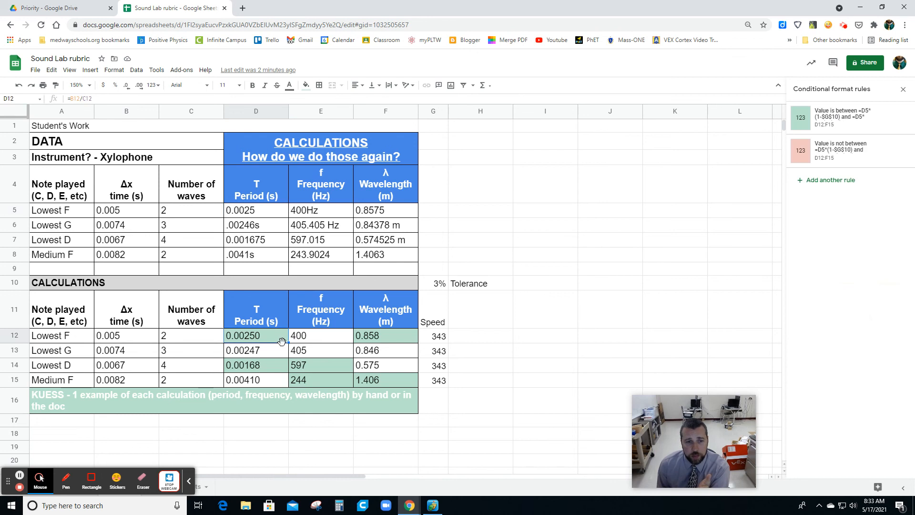
left_click(847, 153)
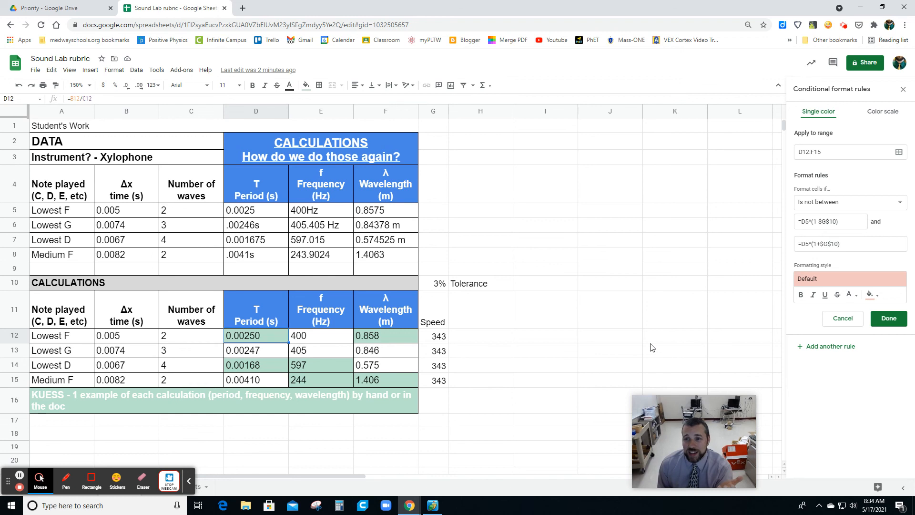
- Remove the Hz unit from the student's Lowest F frequency in E5 so the cell contains only 400
left_click(327, 215)
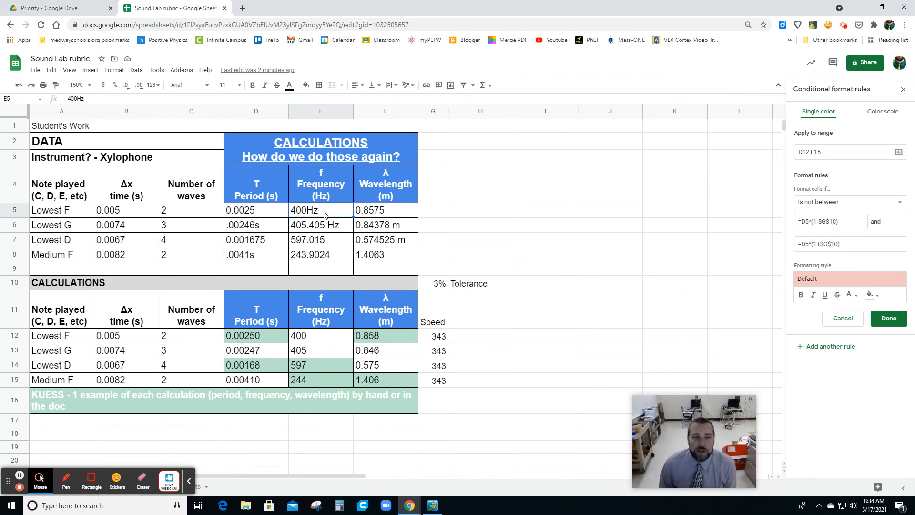
double_click(325, 213)
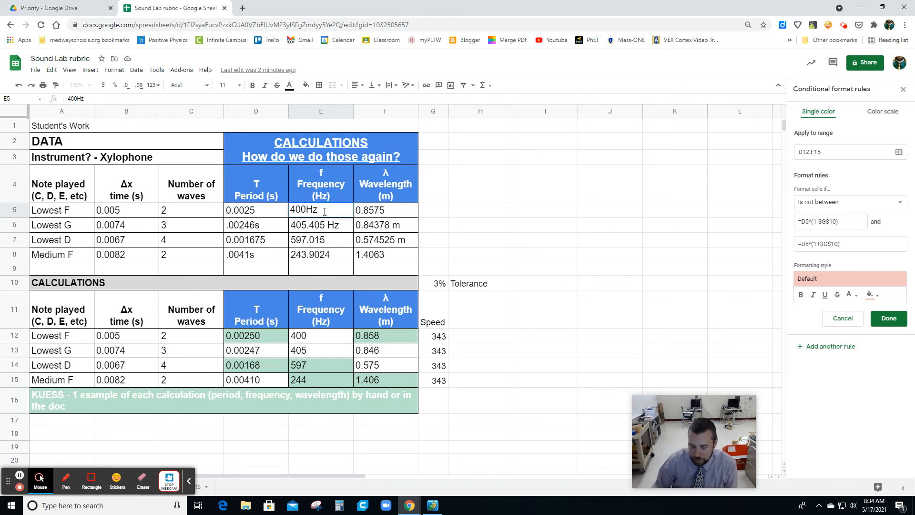
key("BackSpace")
type("\\")
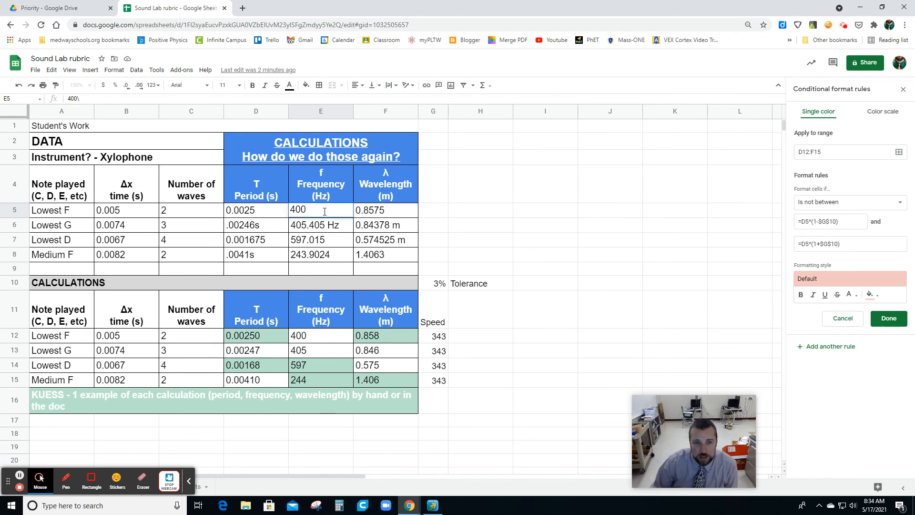
key("BackSpace")
key("Return")
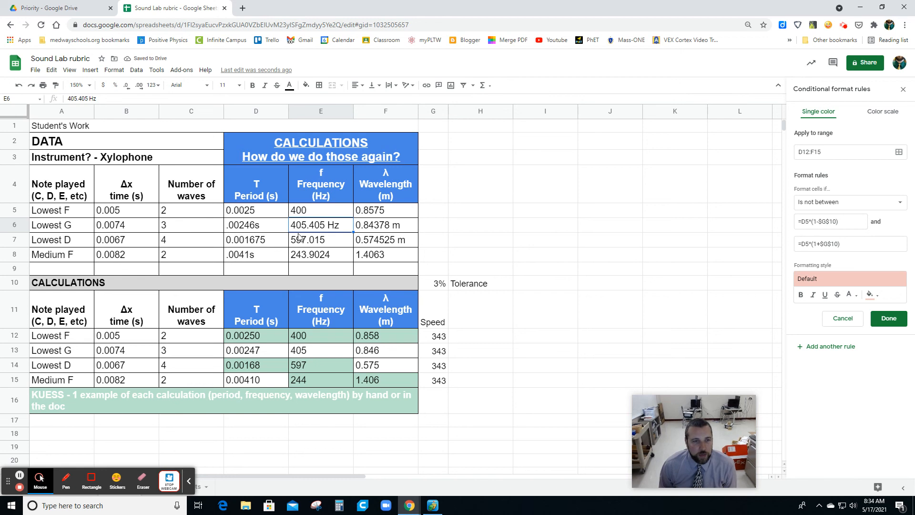
left_click_drag(261, 217, 381, 261)
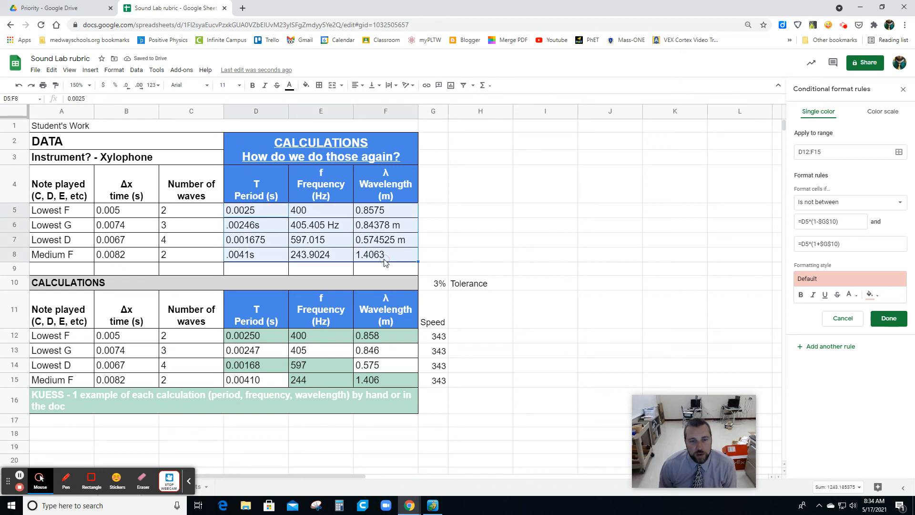
left_click(256, 341)
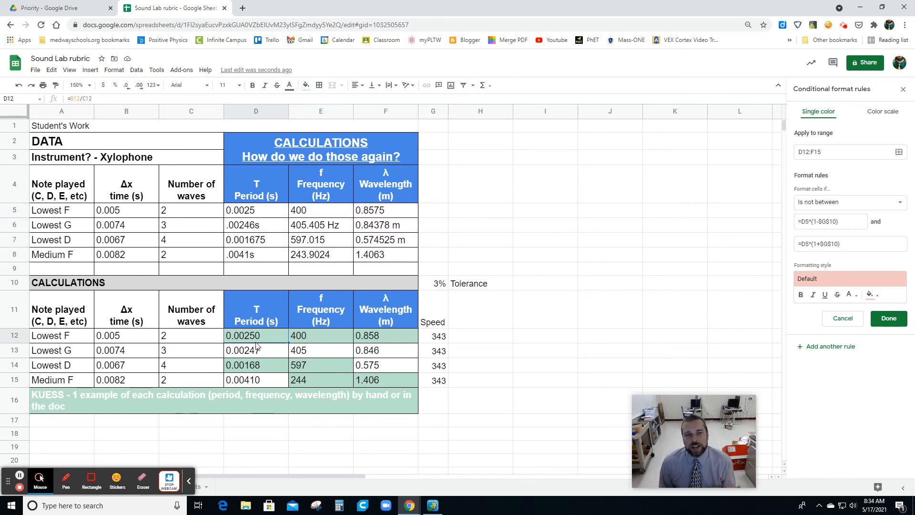